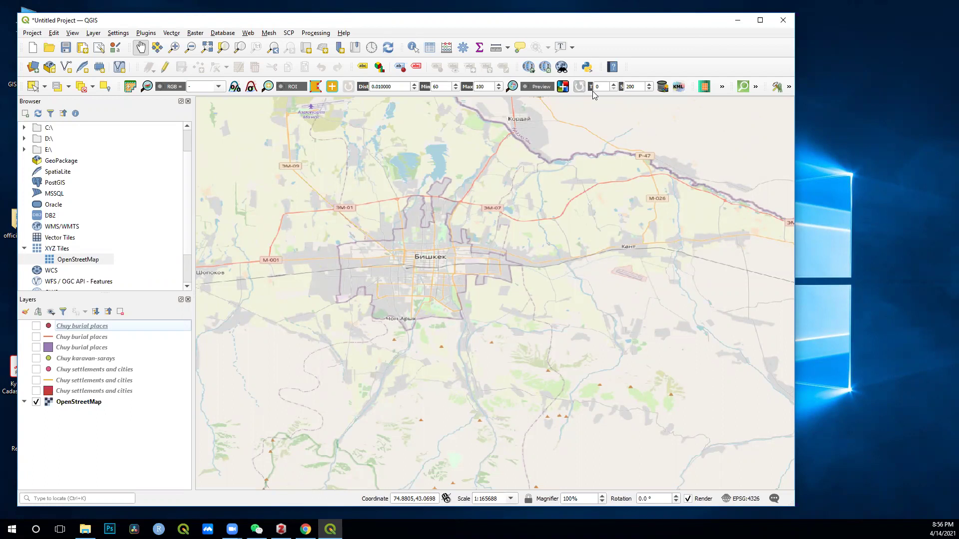
Step: Preview the Chuy settlements and cities points, but leave only the Chuy burial places points displayed over the OpenStreetMap base
left_click_drag(393, 282, 452, 297)
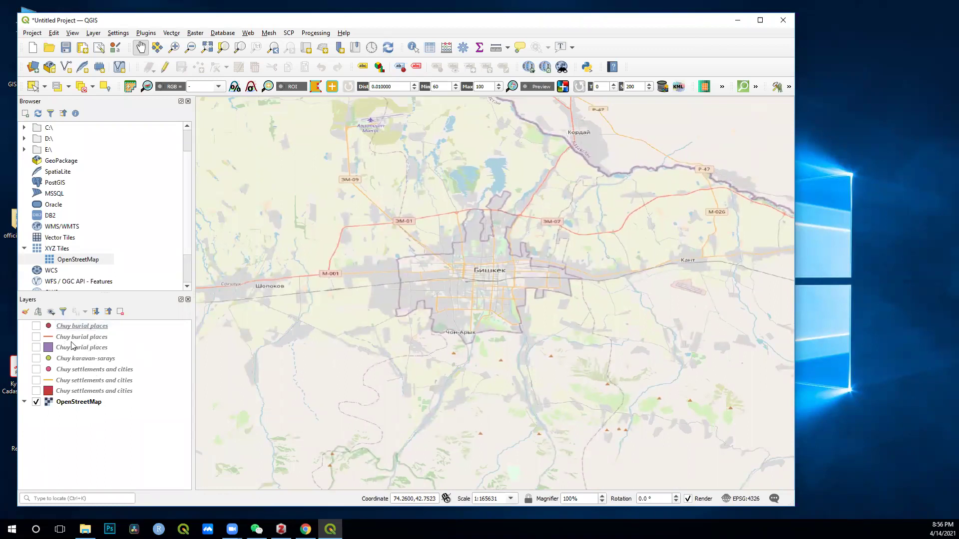
left_click(37, 327)
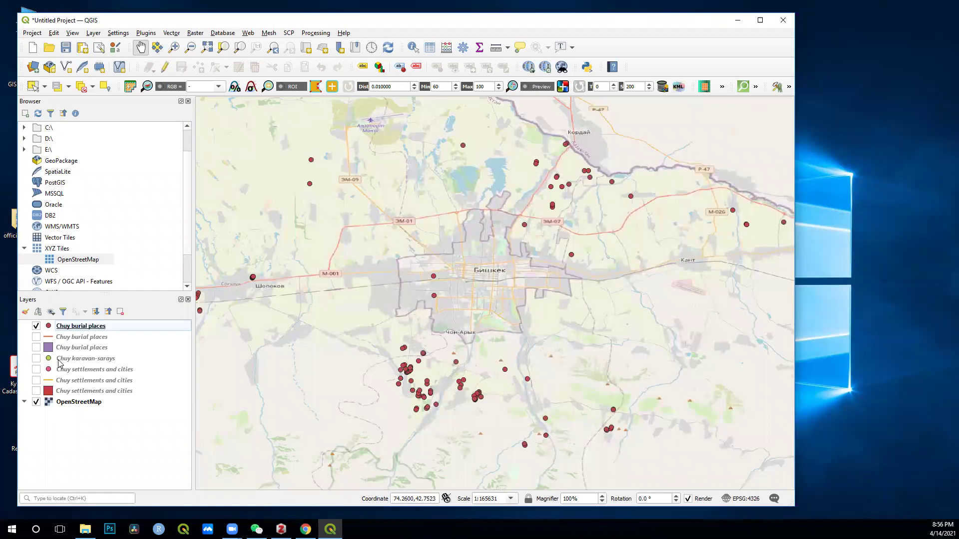
left_click(35, 327)
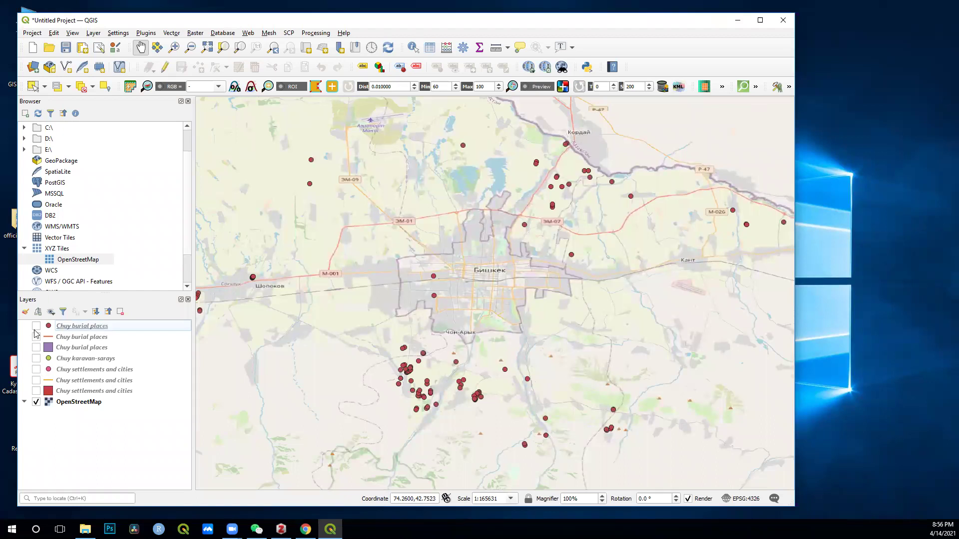
left_click(37, 370)
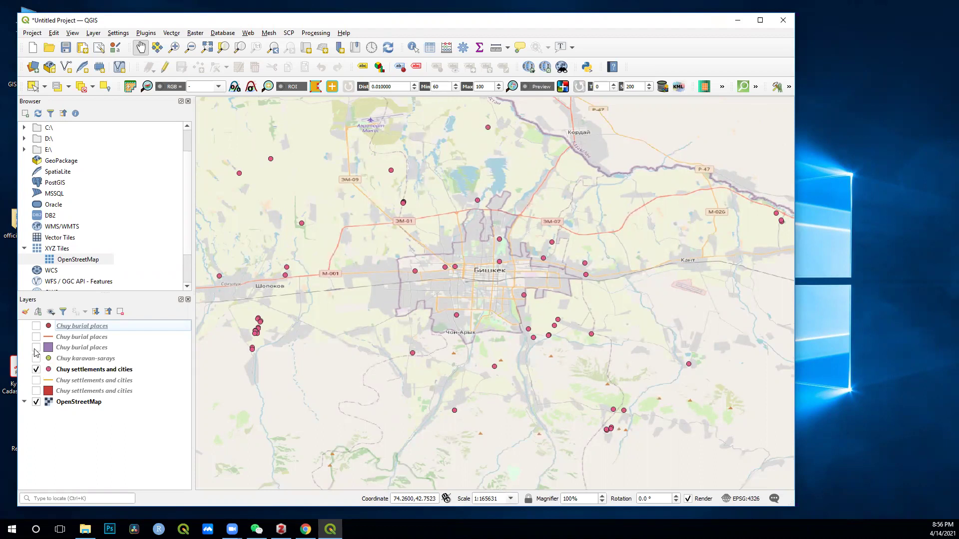
left_click(36, 369)
left_click(36, 329)
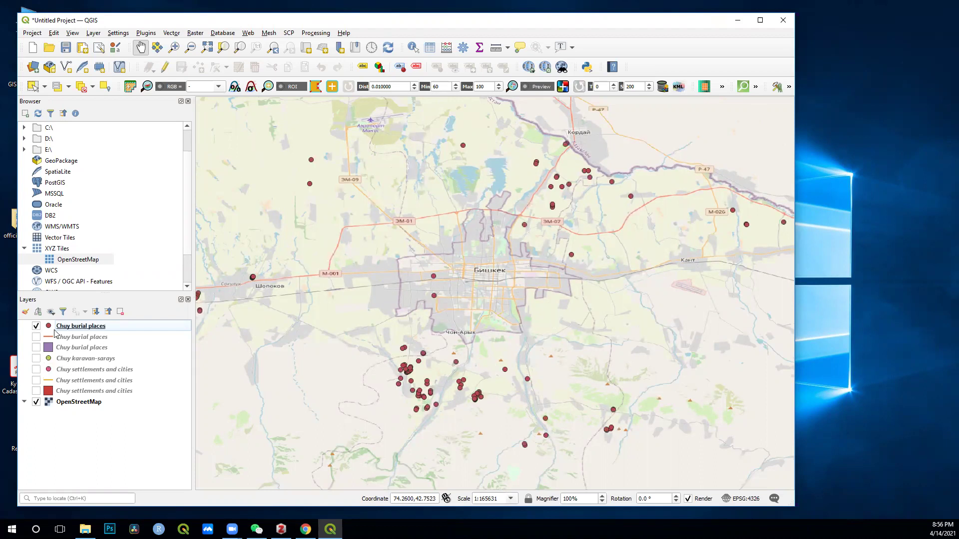
Step: Create a new print layout, leaving its title blank
left_click(32, 34)
left_click(62, 201)
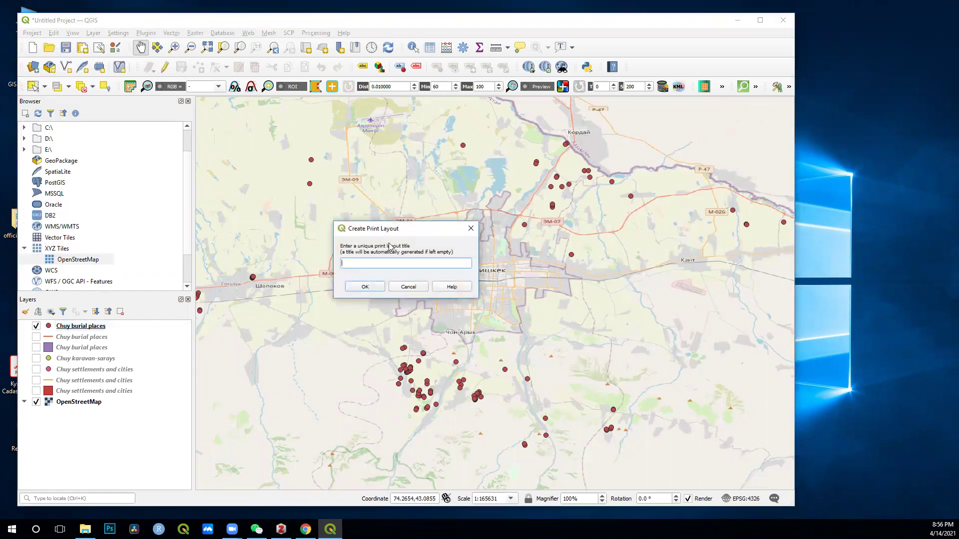
left_click(365, 287)
Step: Set the layout page to a custom size of 460 mm wide by 240 mm high
right_click(418, 263)
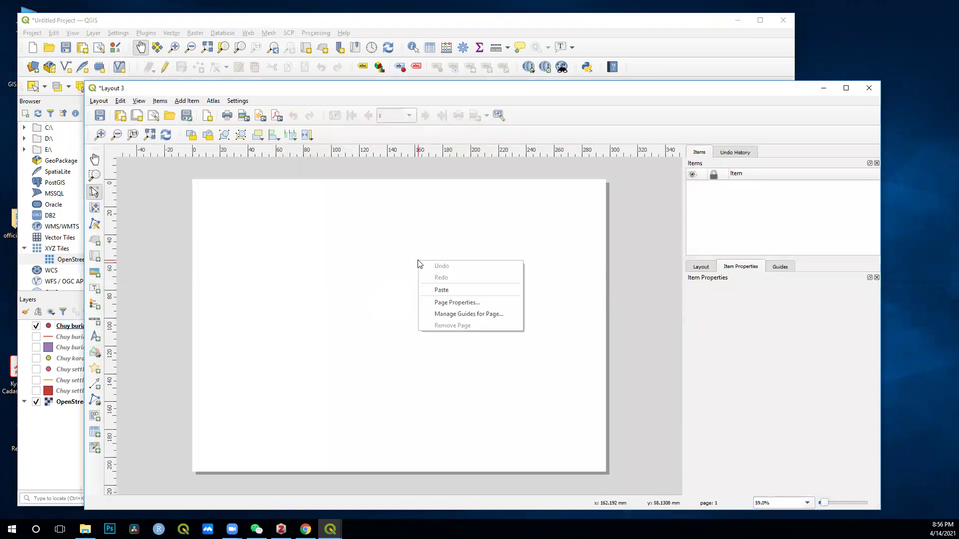
right_click(358, 227)
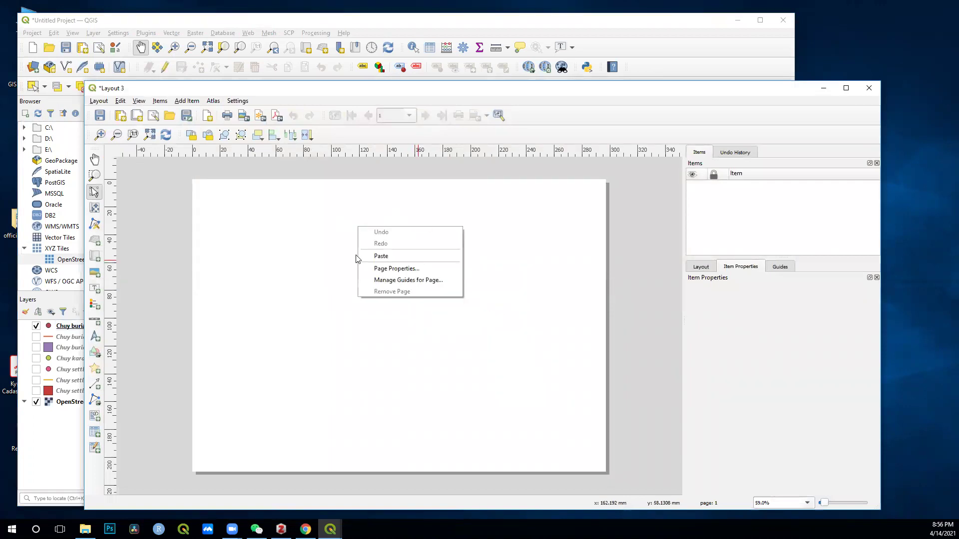
left_click(395, 269)
double_click(756, 347)
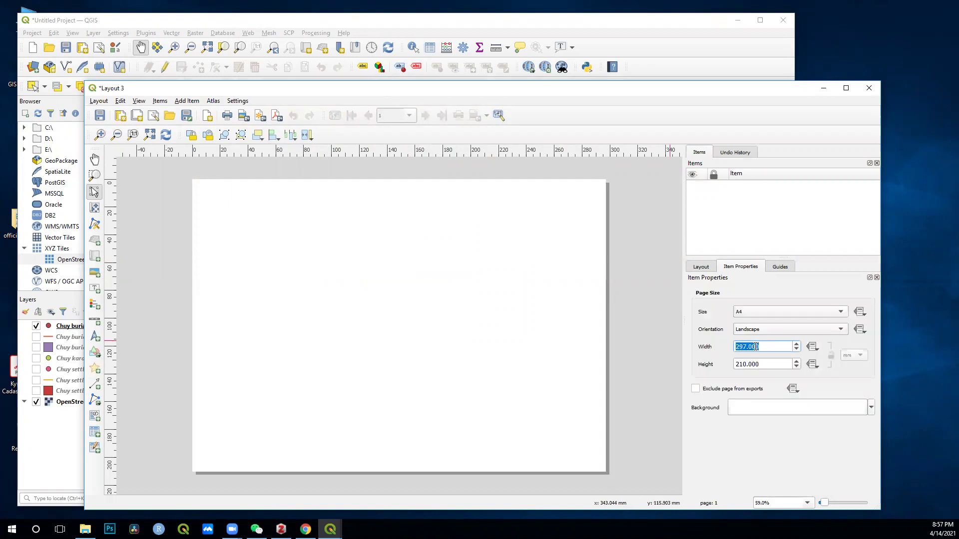
type("460")
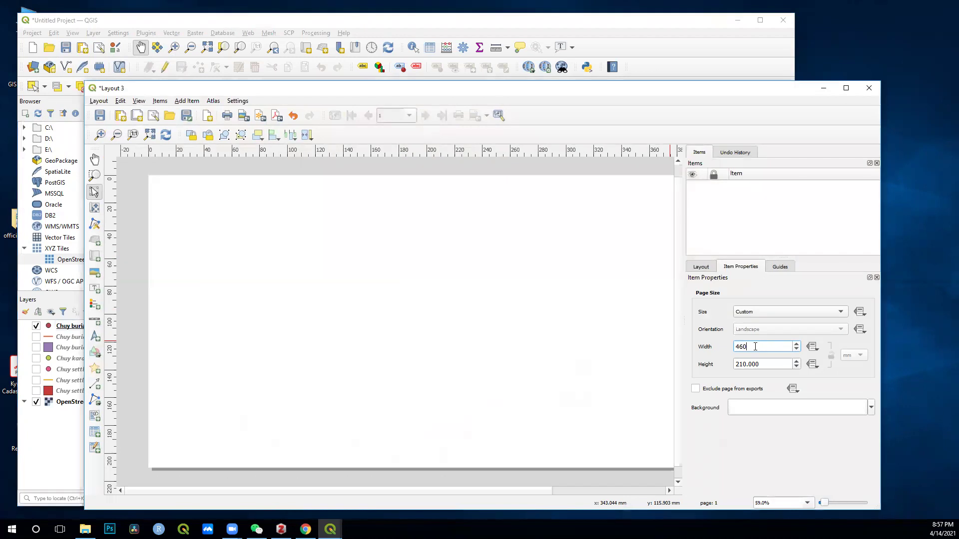
left_click(766, 364)
triple_click(766, 365)
type("240")
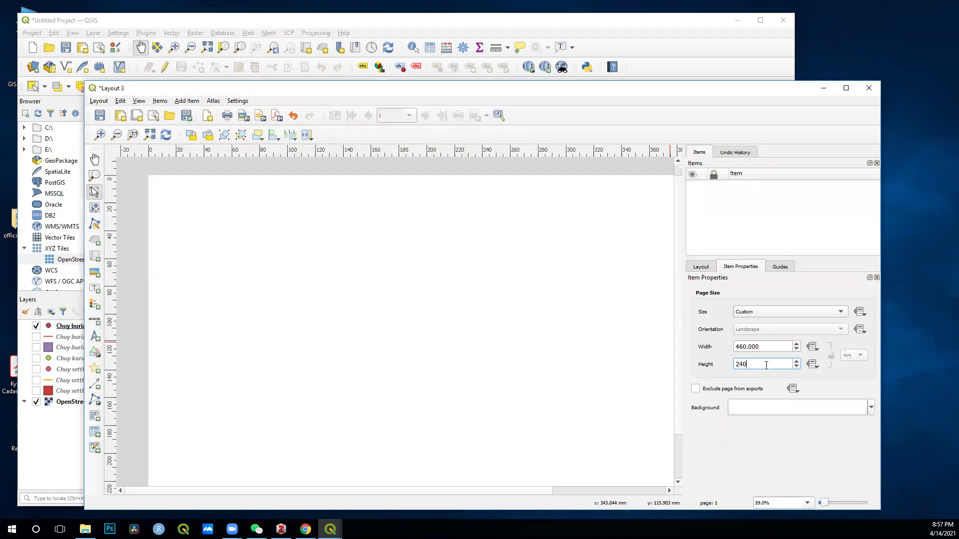
key("Return")
scroll(500, 345, "down", 3)
scroll(500, 346, "up", 1)
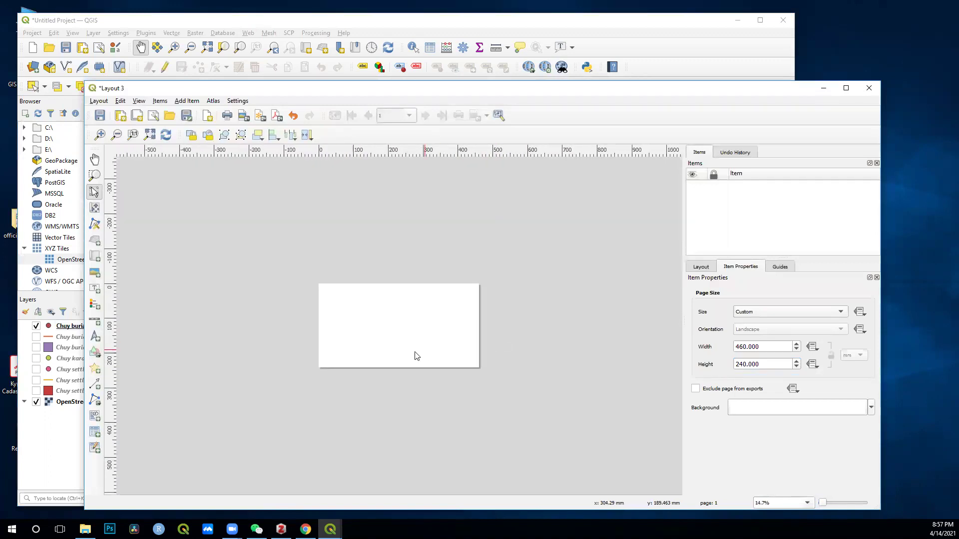
scroll(411, 346, "up", 1)
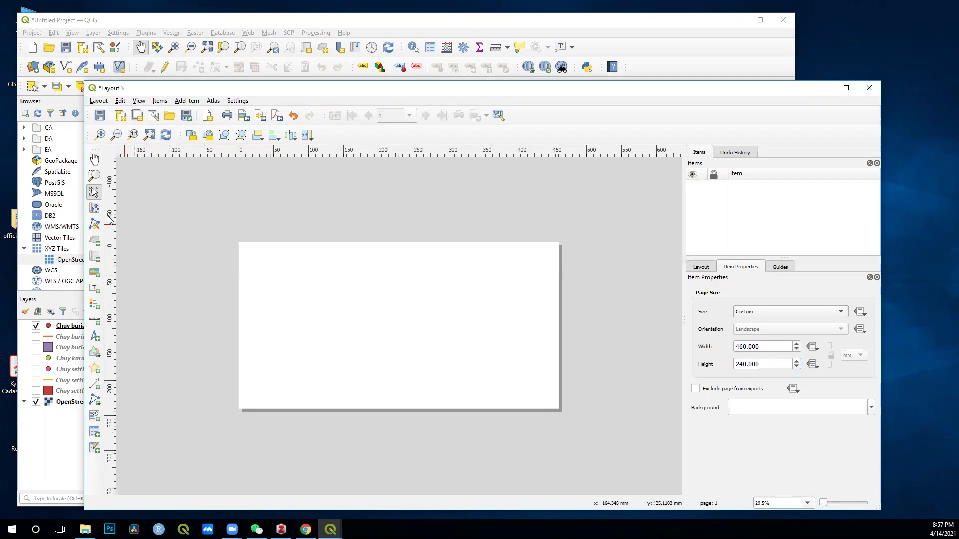
Step: Add a map about 220 mm wide by 150 mm high to the left half of the page
left_click(94, 255)
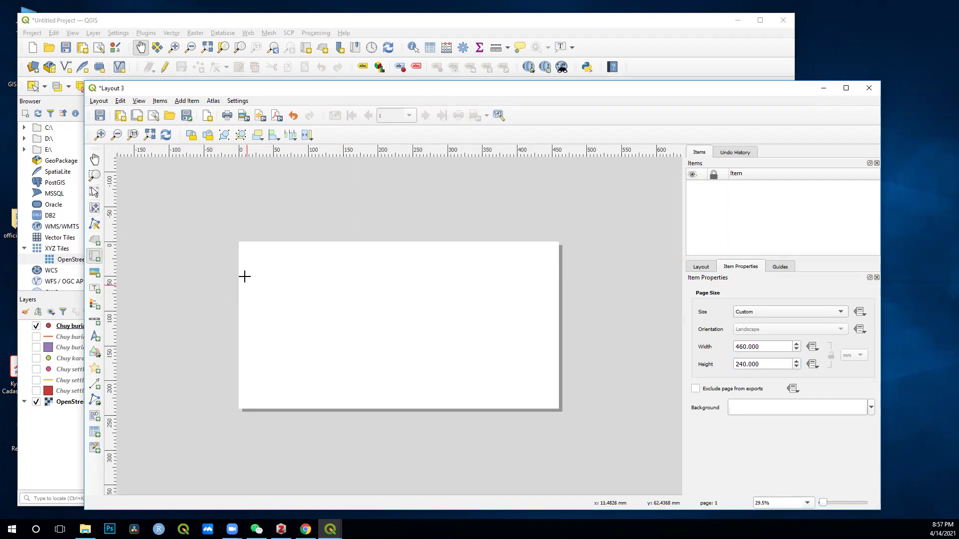
left_click_drag(242, 275, 396, 379)
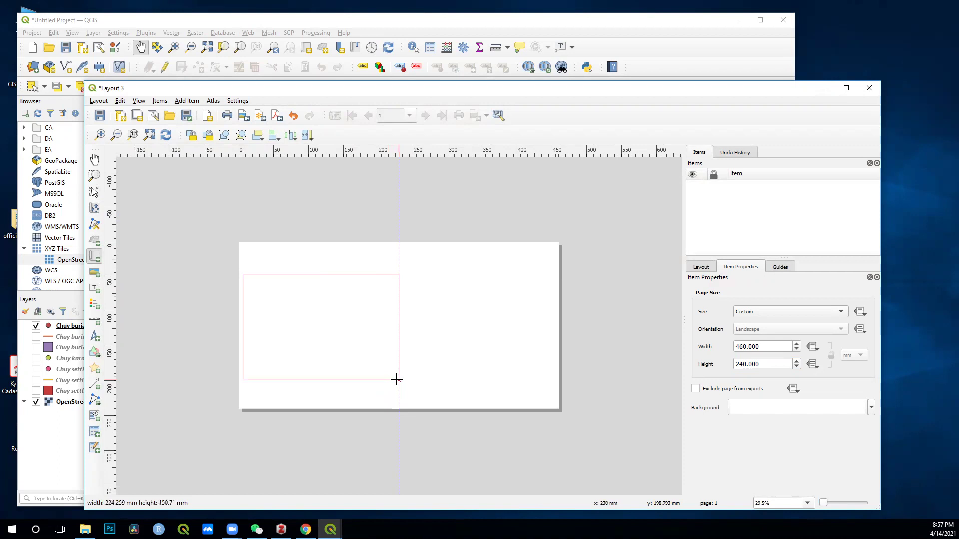
left_click_drag(395, 380, 394, 380)
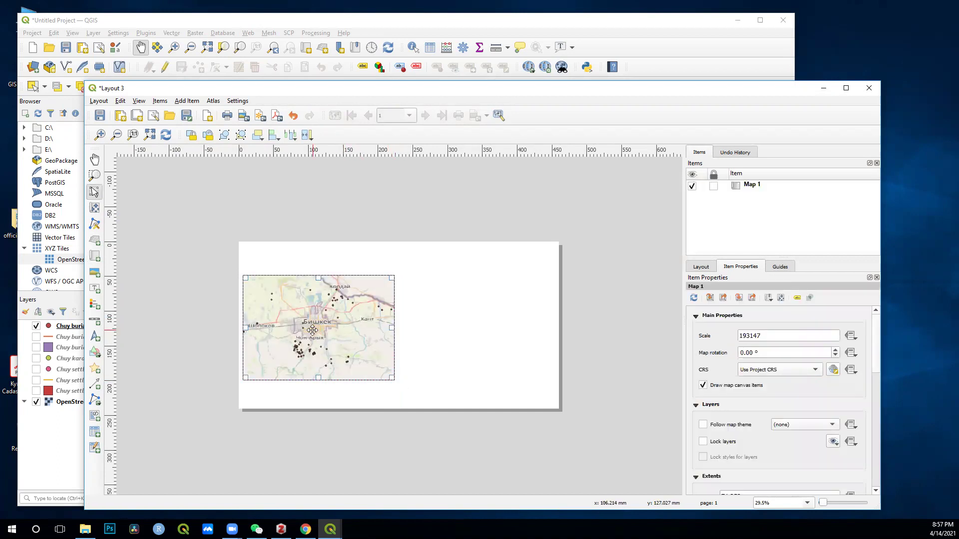
scroll(312, 326, "up", 1)
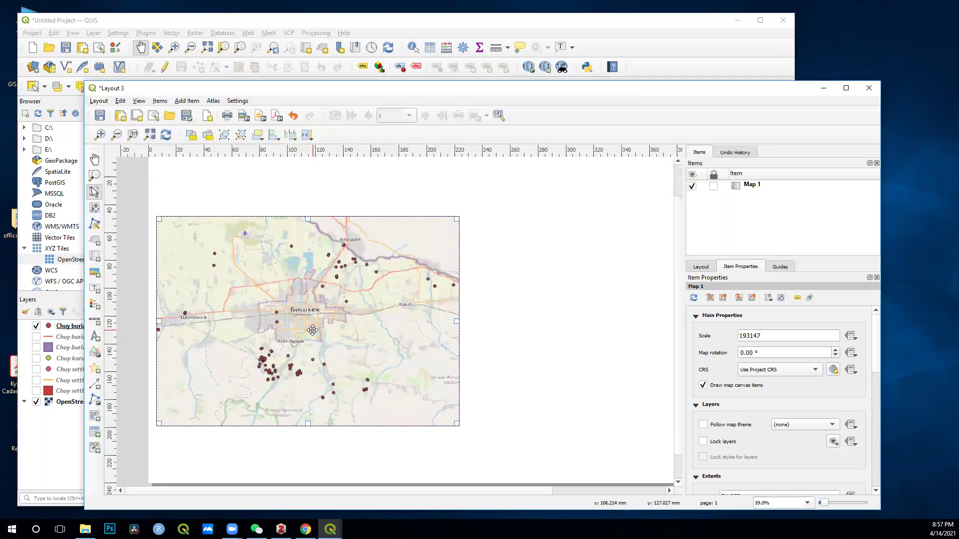
Step: Set the map's scale to 143147
left_click(94, 208)
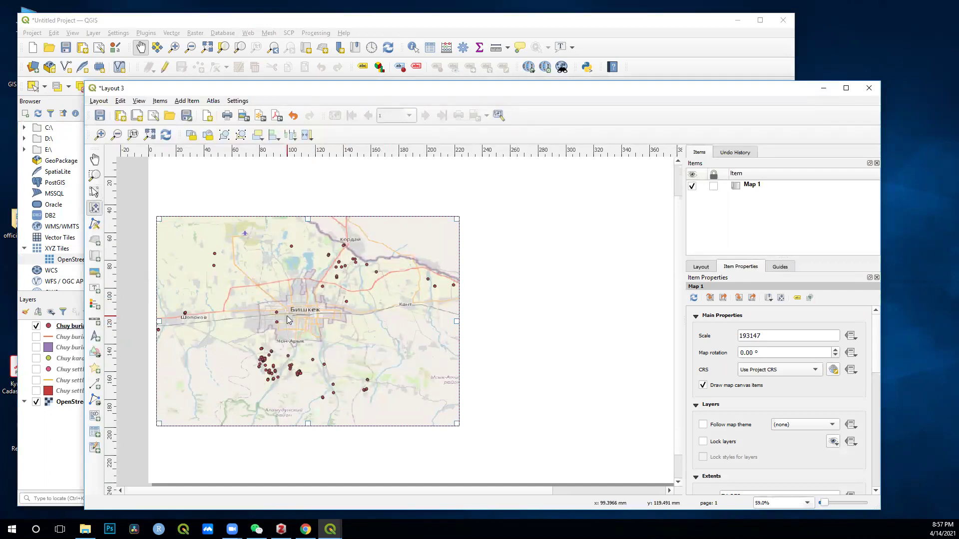
scroll(287, 317, "up", 1)
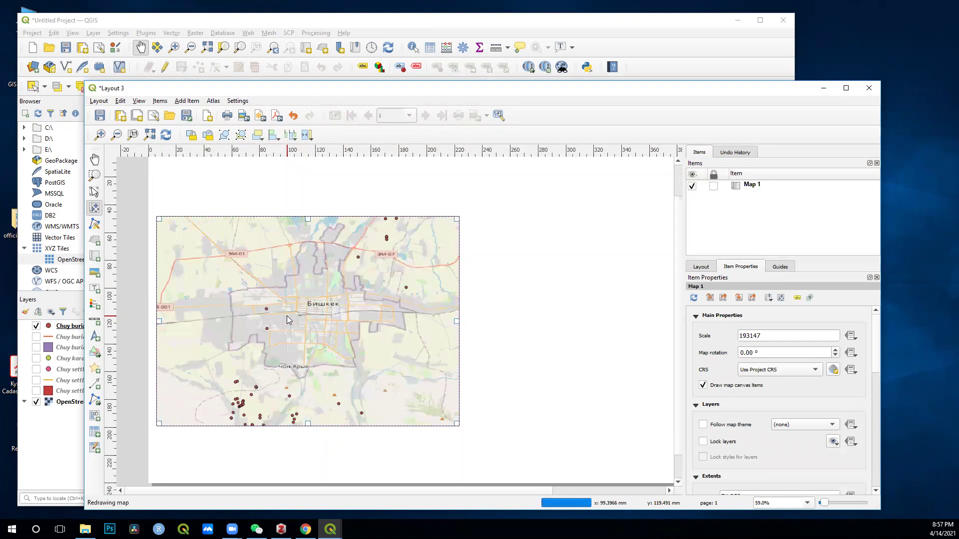
scroll(286, 316, "down", 1)
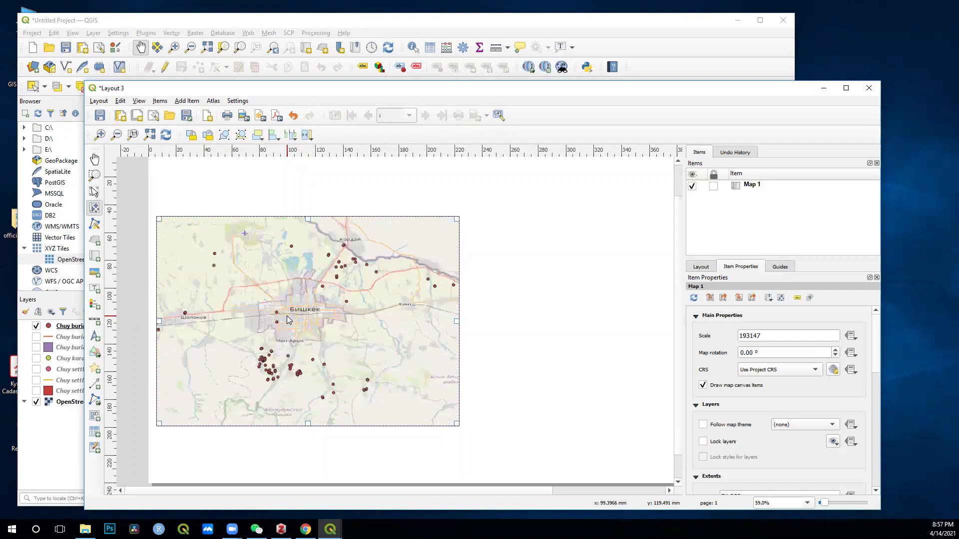
left_click(745, 336)
key("BackSpace")
type("4")
key("Return")
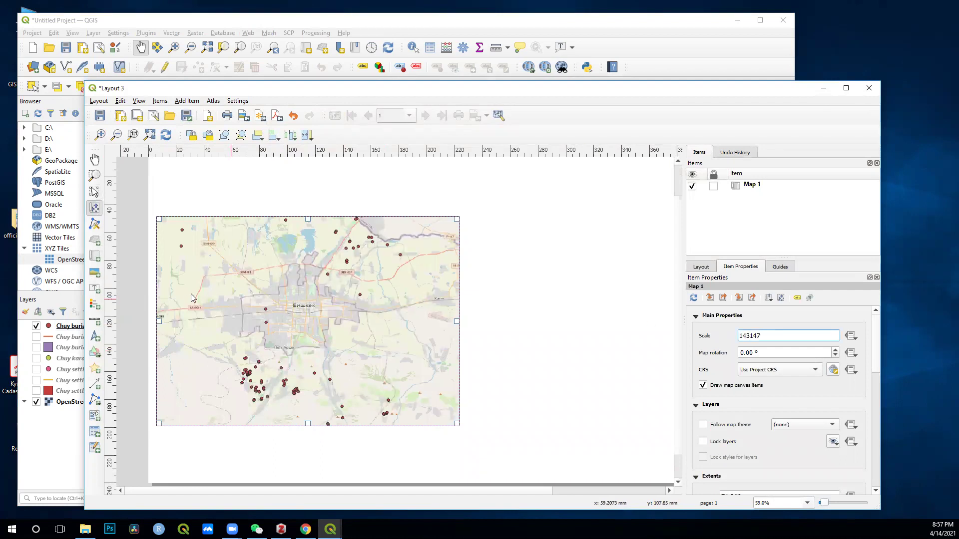
Step: Duplicate the map and place the copy level with the original on the right half of the page
left_click(94, 191)
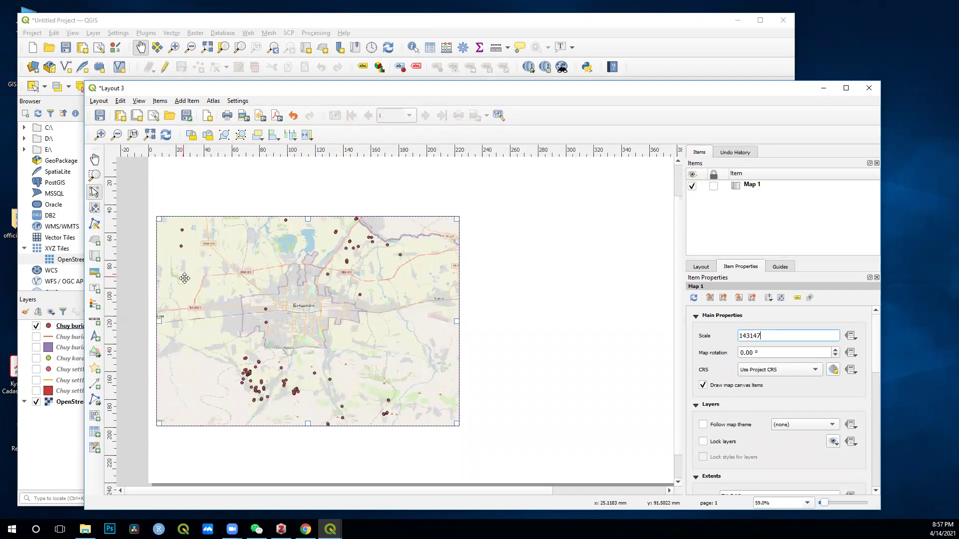
scroll(184, 278, "down", 1)
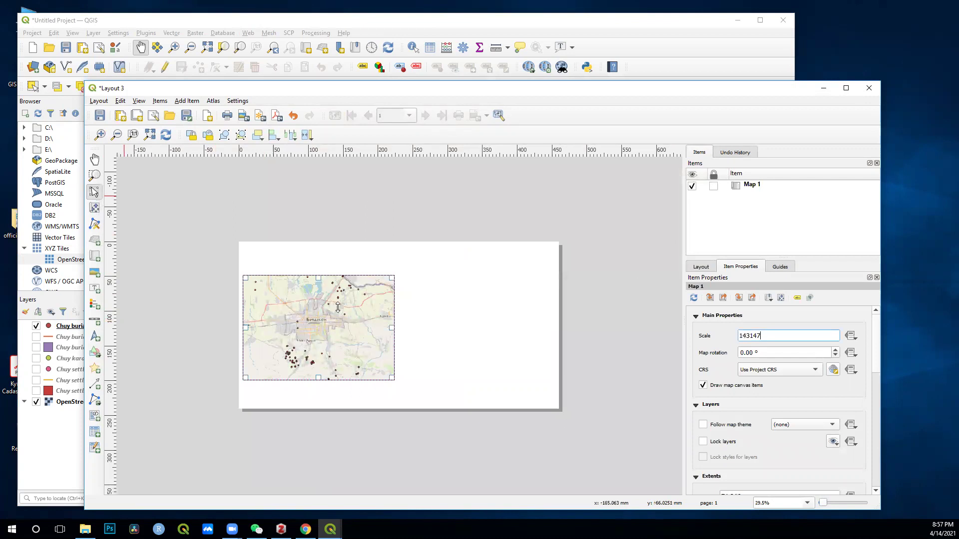
right_click(344, 321)
right_click(315, 320)
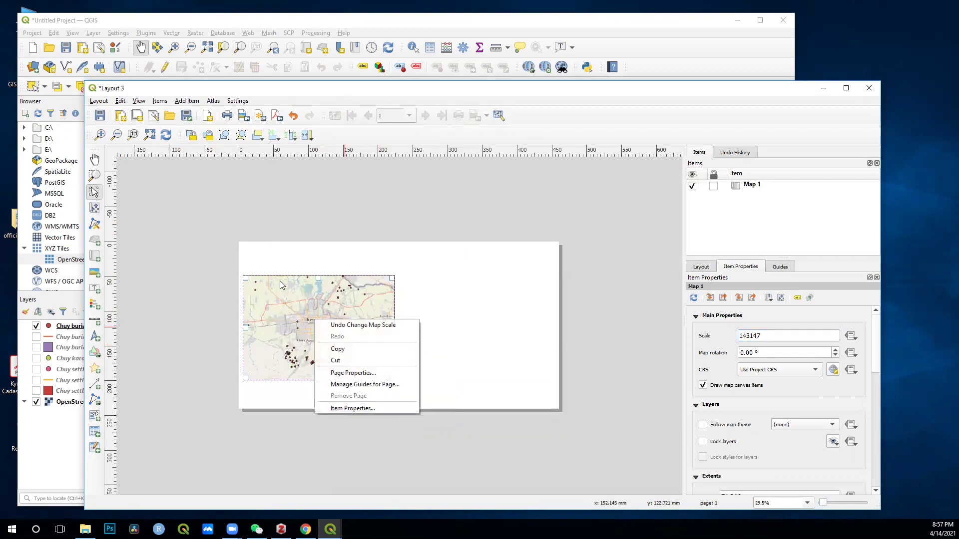
left_click(357, 355)
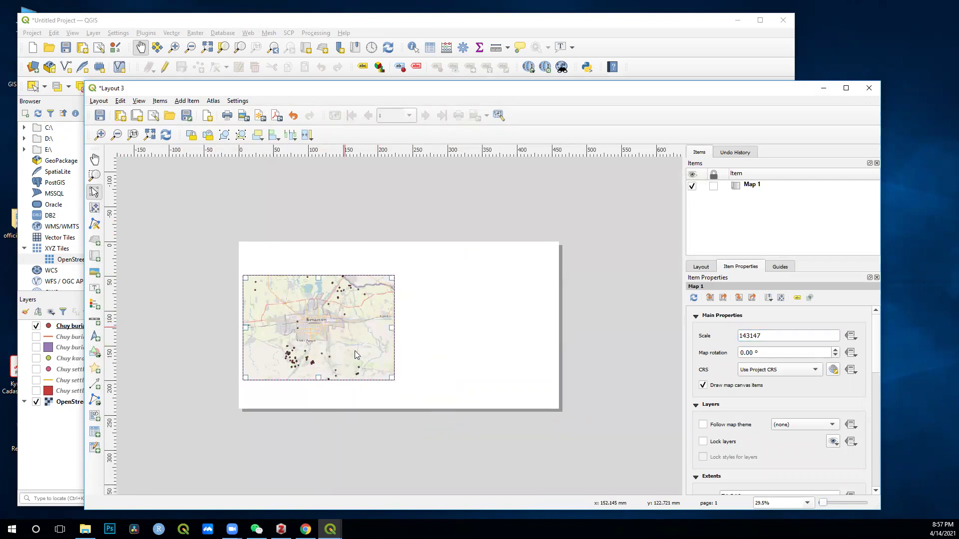
key("ctrl+v")
left_click_drag(451, 383, 500, 310)
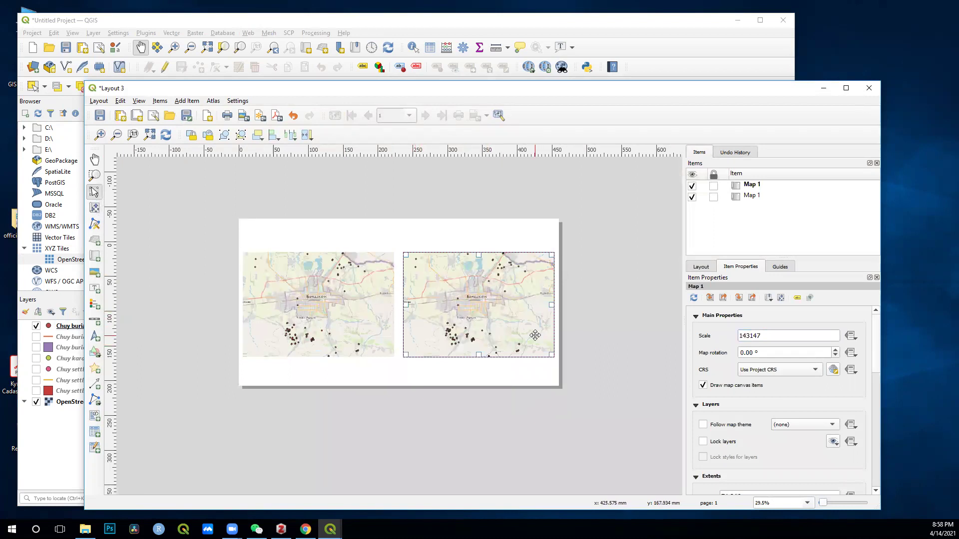
Step: Nudge the two maps slightly toward each other to narrow the gap between them
key("Left")
key("Left")
key("Left")
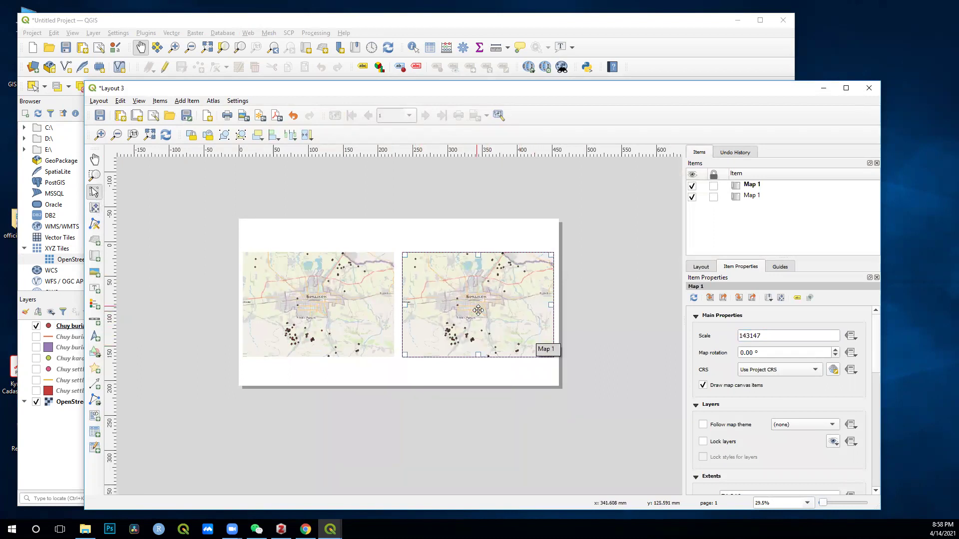
left_click(368, 308)
key("Right")
key("Right")
key("Right")
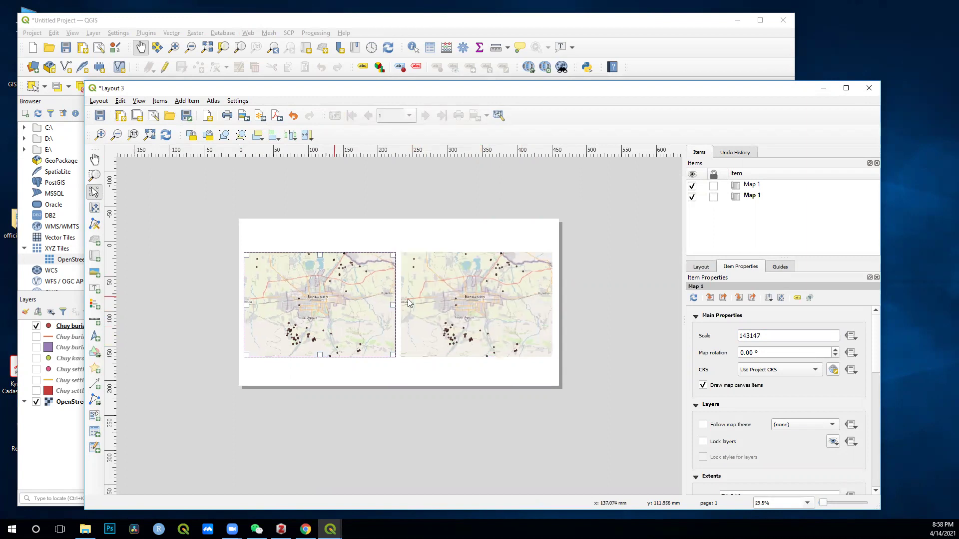
left_click(610, 299)
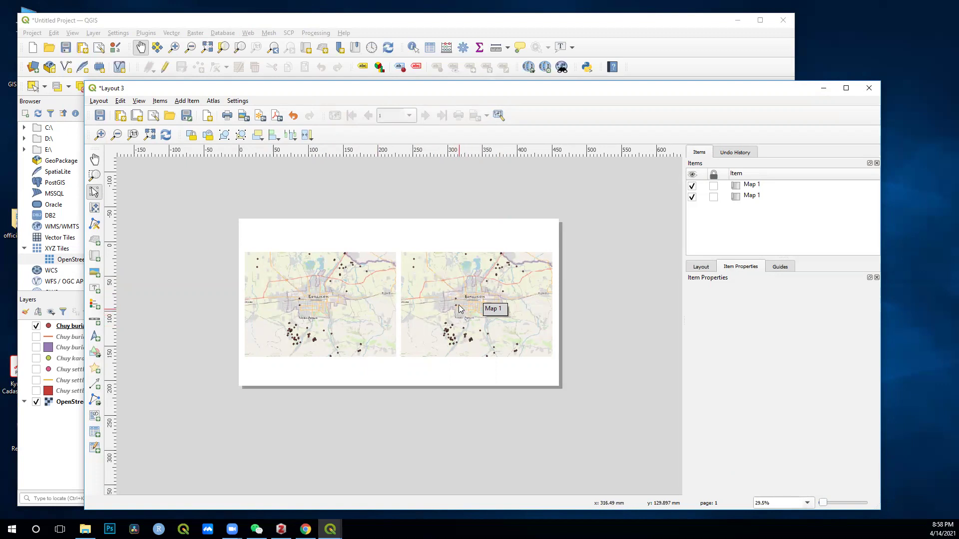
Step: Lock the layers of the left map
left_click(368, 303)
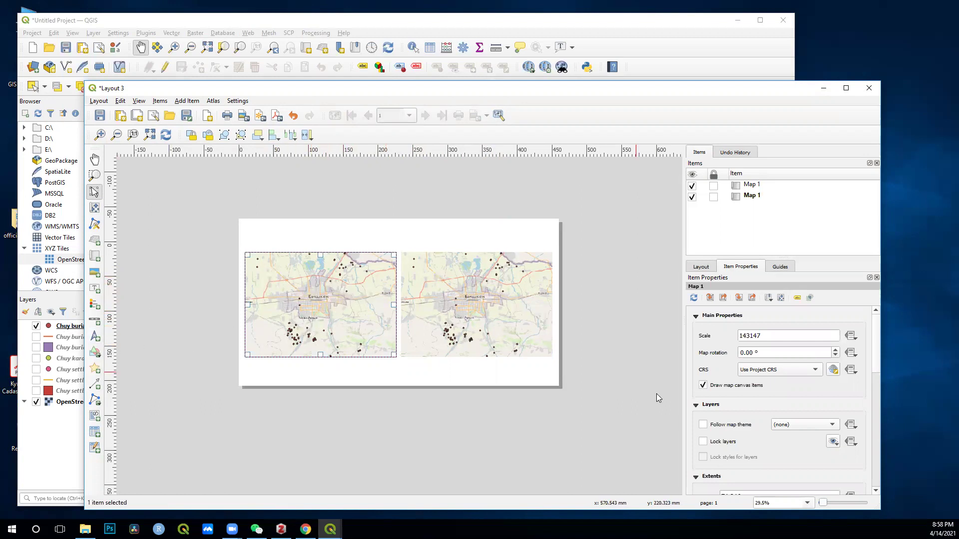
left_click(703, 443)
Step: Return to the main project window, hide the Chuy burial places points, and show the Chuy settlements and cities points
left_click(66, 433)
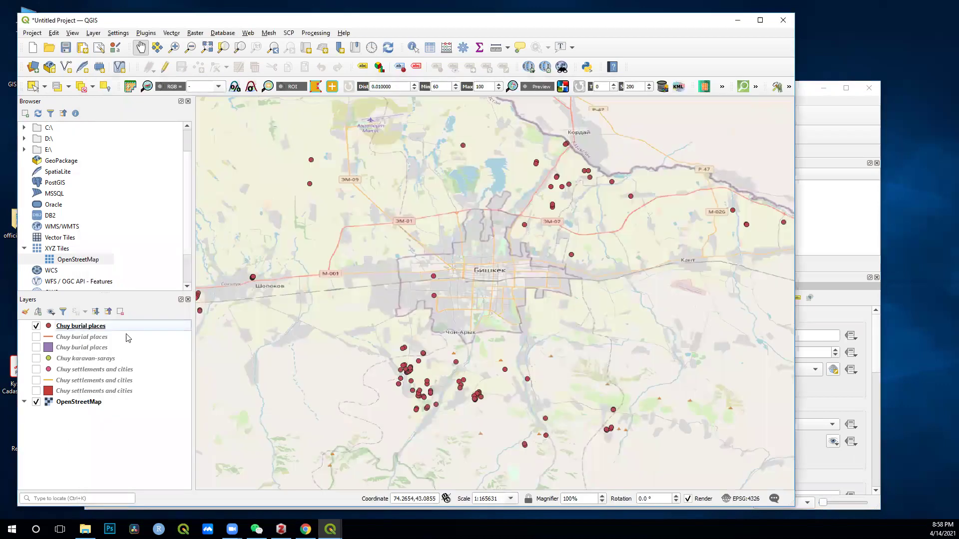
left_click(36, 326)
left_click(36, 370)
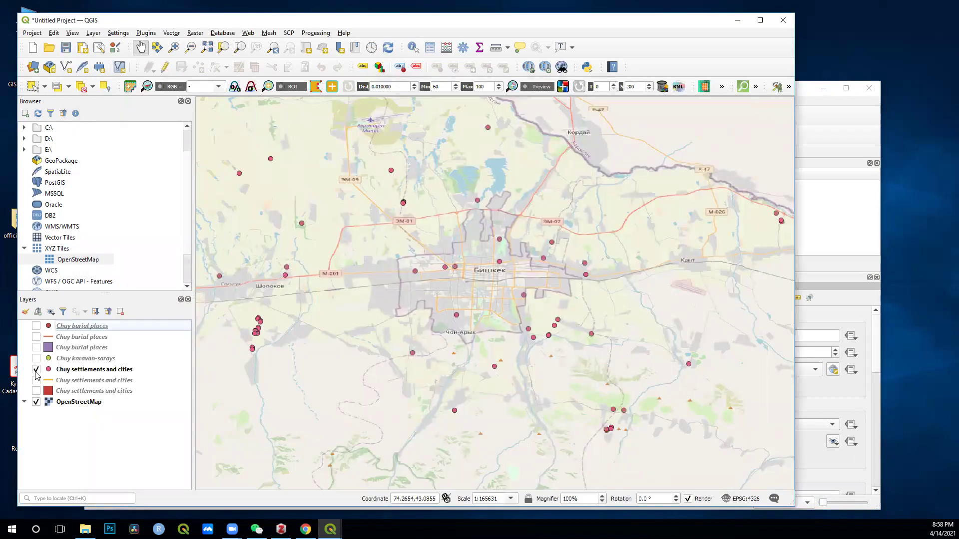
left_click(36, 327)
double_click(36, 328)
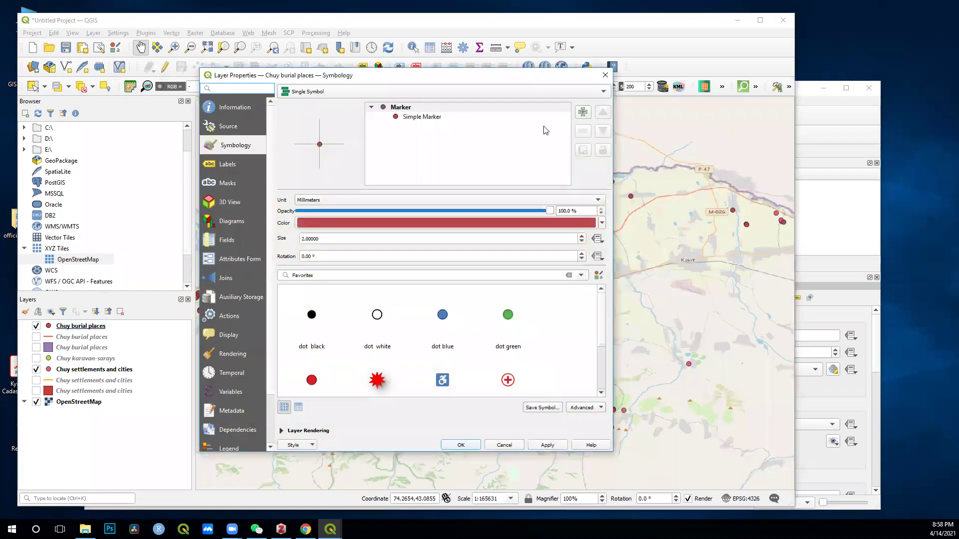
left_click(605, 76)
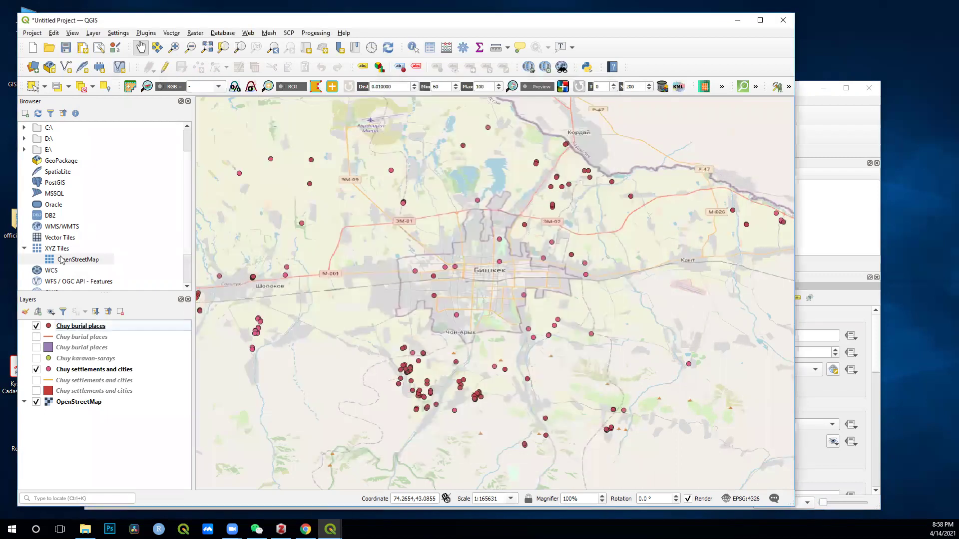
left_click(36, 326)
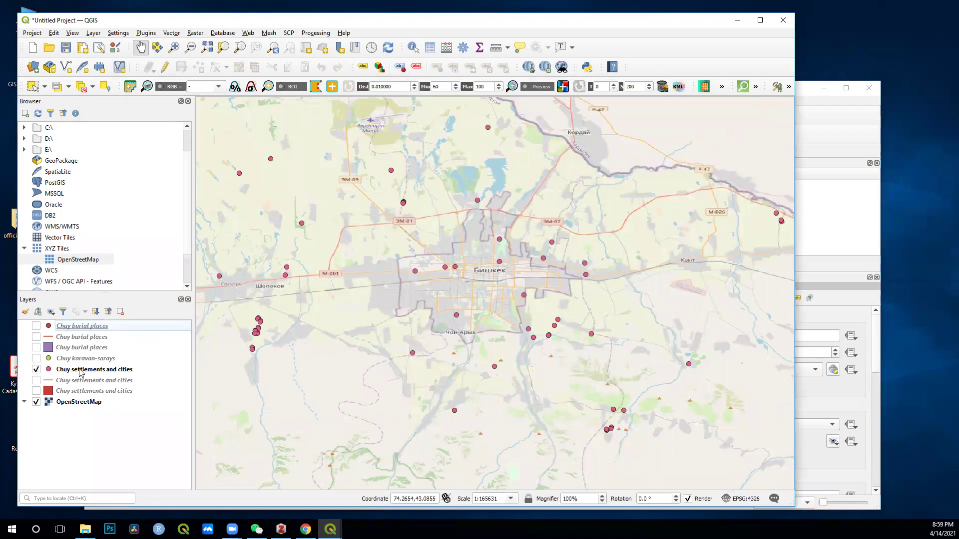
Step: Return to the layout window and refresh the view to update the right map with the settlement points
left_click(819, 107)
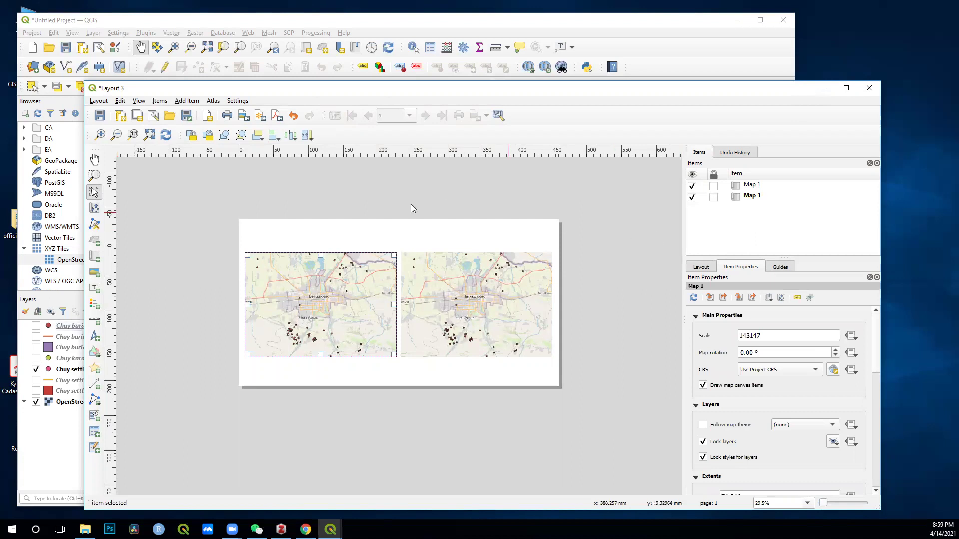
left_click(165, 135)
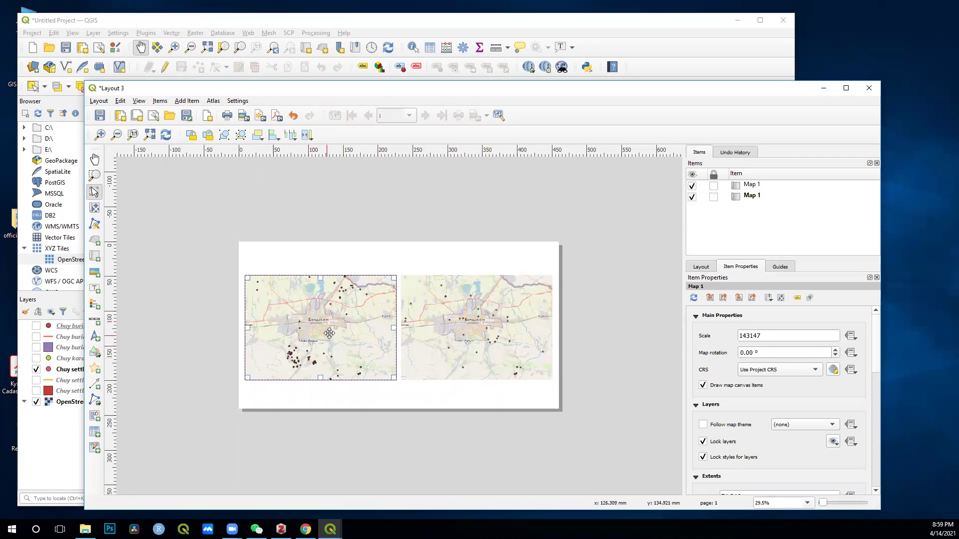
Step: Add a text label in the blank space centred above the two maps and another one below the left map
left_click(94, 288)
left_click_drag(333, 250, 463, 265)
left_click(93, 289)
left_click_drag(268, 385, 364, 399)
left_click(94, 289)
left_click_drag(422, 393, 542, 405)
key("Delete")
Step: Duplicate the label below the left map and place the copy at the same height below the right map
left_click(310, 386)
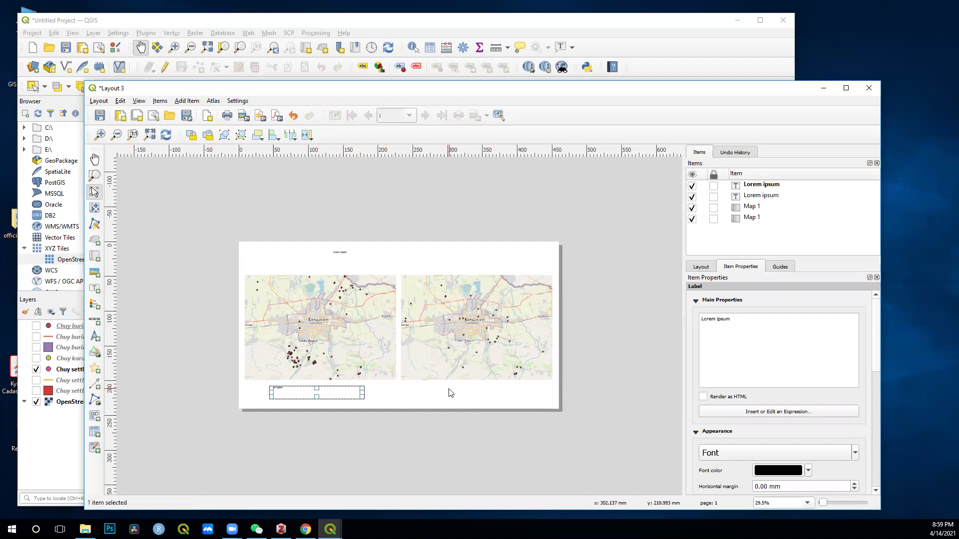
key("ctrl+c")
key("ctrl+v")
left_click_drag(476, 396, 446, 391)
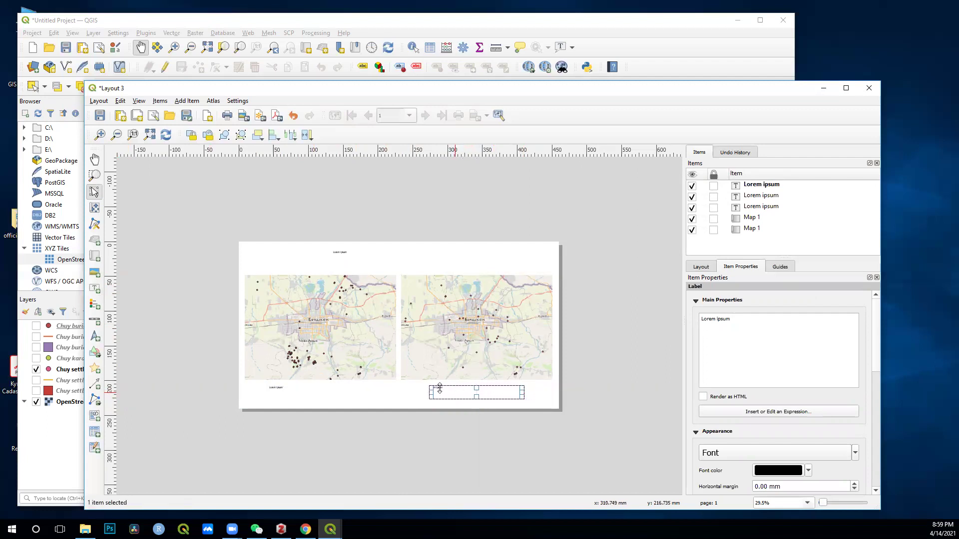
Step: Change the text of the label below the right map to "Ancient Bishkek Settlement Sites" and set its font size to 25 pt
triple_click(729, 319)
type("Ancient Bishkek S")
type("ettlement Sites")
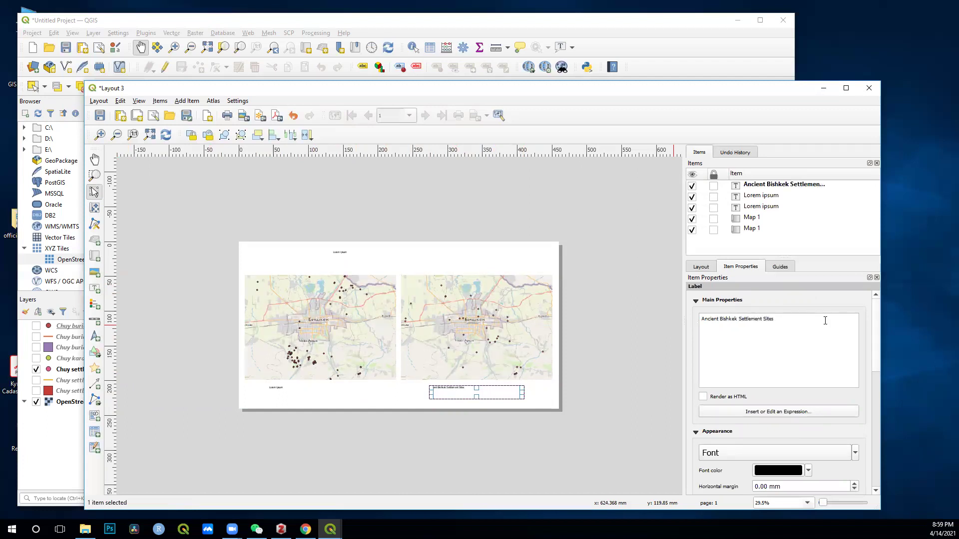
scroll(875, 327, "down", 3)
left_click(855, 350)
double_click(750, 376)
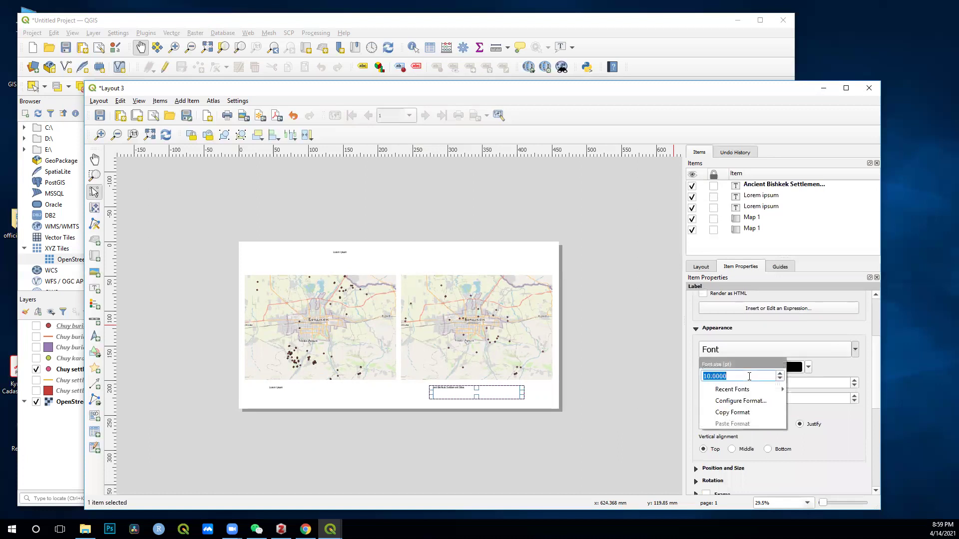
type("25")
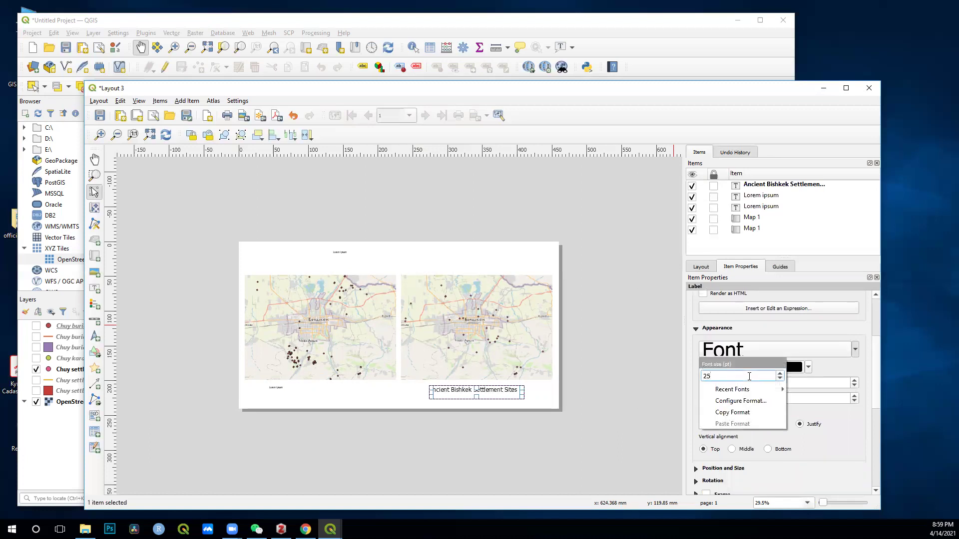
left_click(622, 410)
Step: Change the text of the label below the left map to "Ancient Bishkek Burial Sites" and set its font size to 25 pt
left_click(330, 387)
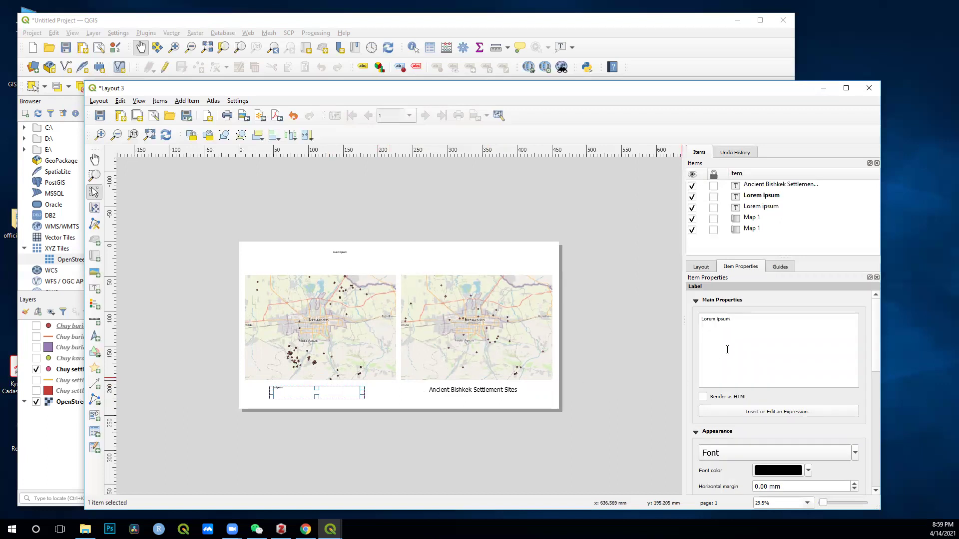
key("ctrl+a")
type("Ancient Bishke")
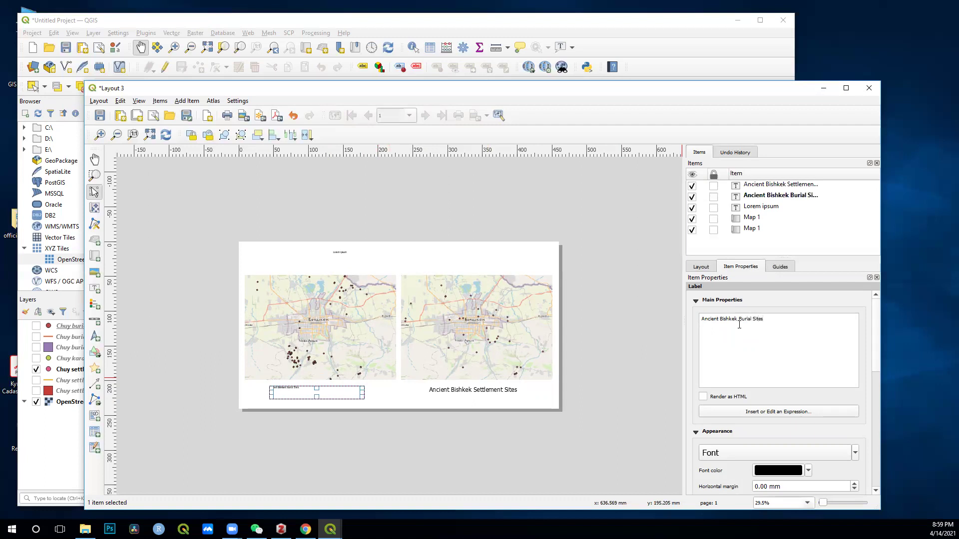
left_click(855, 454)
left_click(732, 483)
left_click(855, 453)
double_click(725, 478)
type("25")
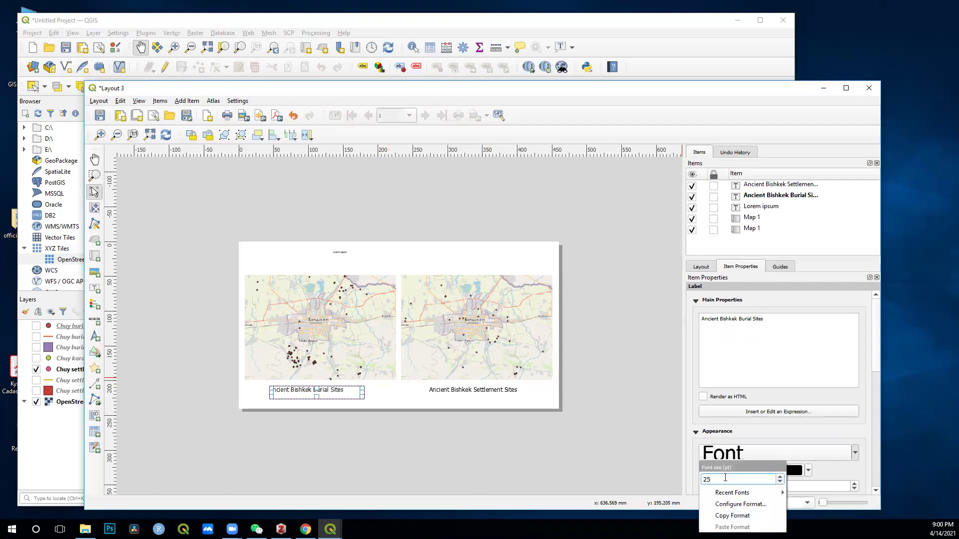
left_click(875, 423)
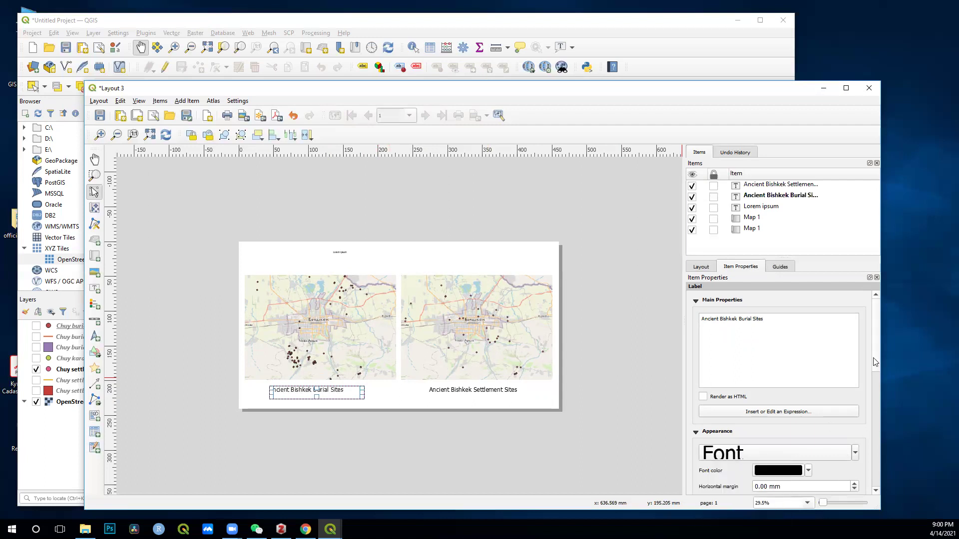
Step: Align the text of both map captions to the horizontal center and vertical middle of their boxes
scroll(875, 362, "down", 4)
left_click(746, 401)
left_click(732, 424)
left_click(485, 390)
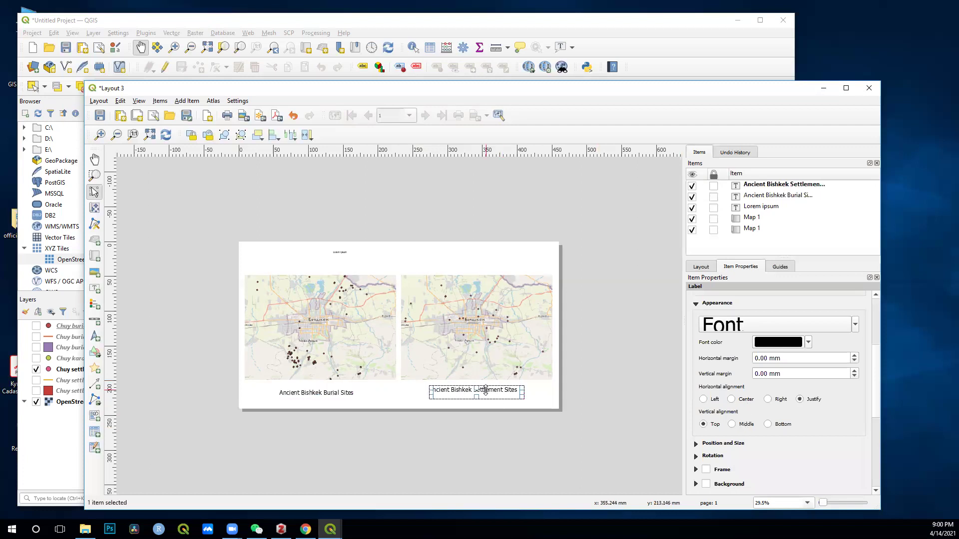
left_click(749, 400)
Step: Change the text of the label above the maps to "Archaeological Areas of Bishkek" and set its font size to 50
left_click(371, 260)
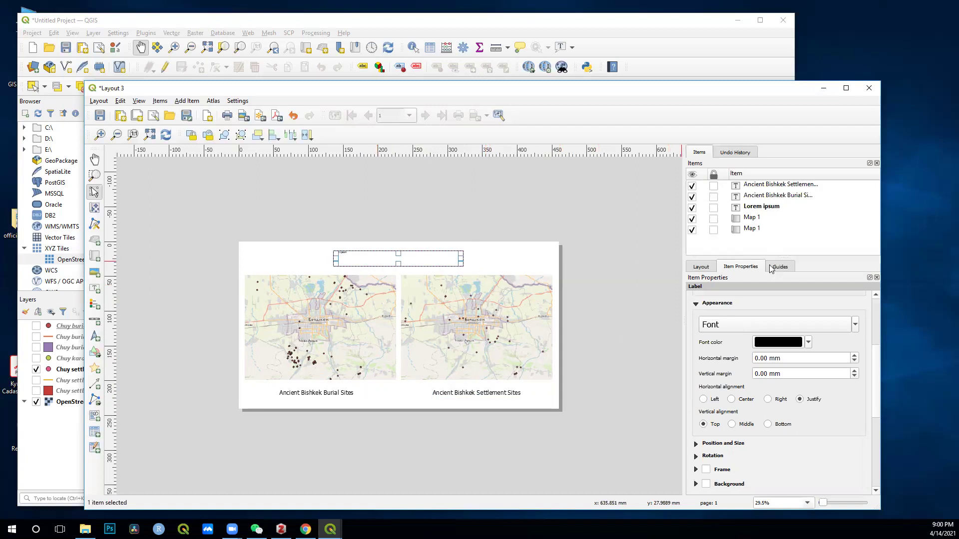
scroll(868, 335, "up", 4)
triple_click(733, 309)
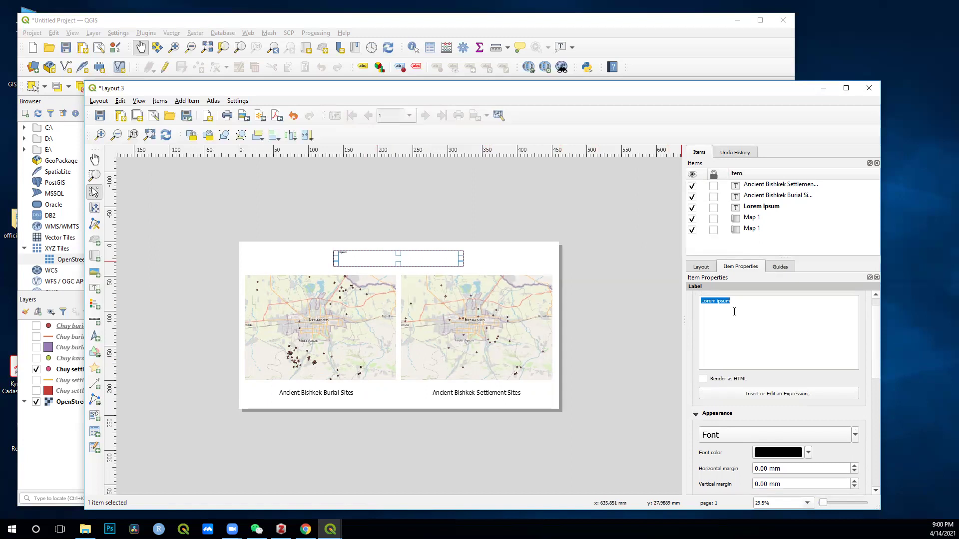
type("Archaeological Areas")
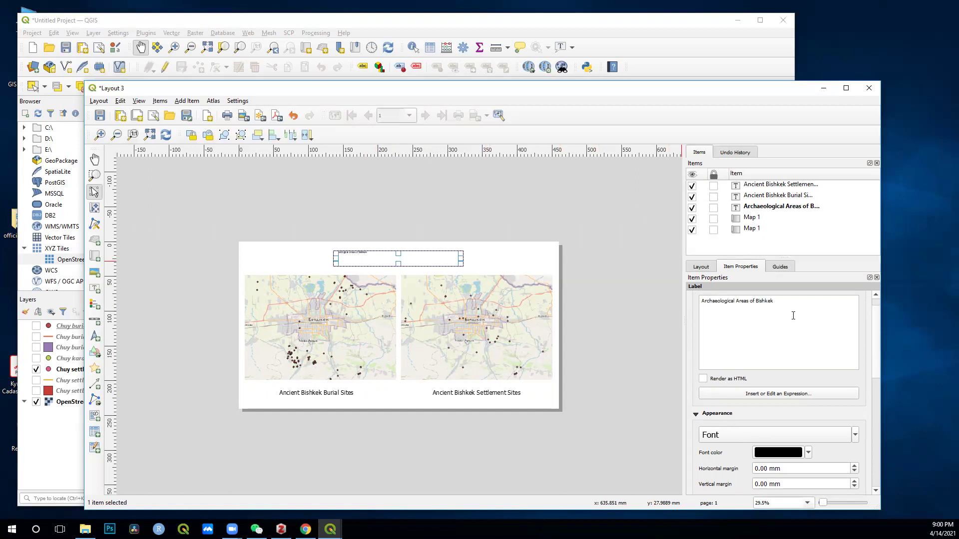
left_click(843, 435)
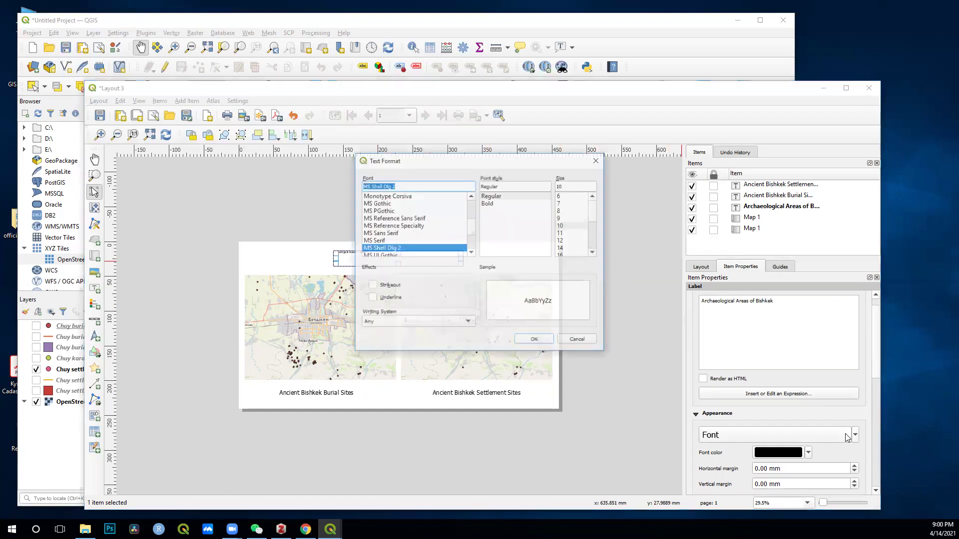
double_click(569, 187)
type("50")
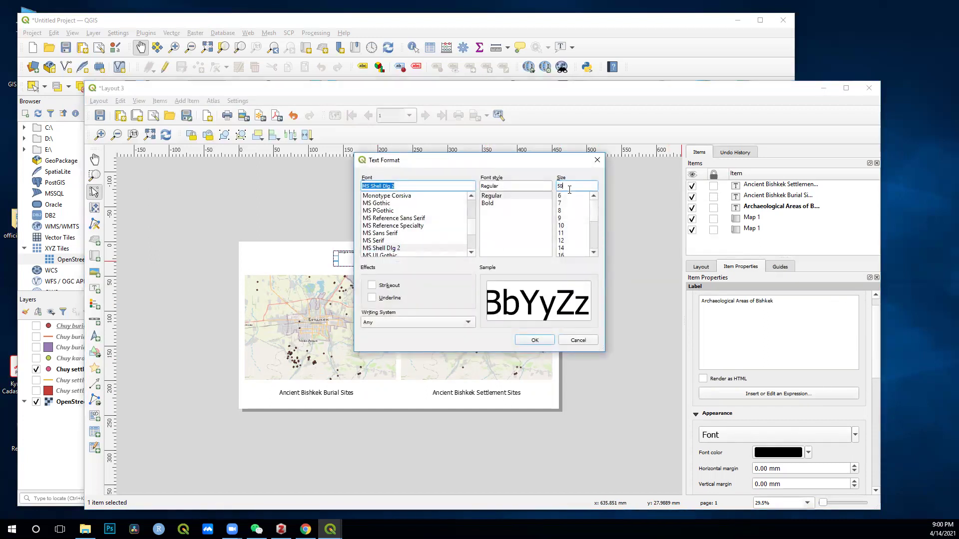
left_click(541, 340)
Step: Align the title text to center and middle, and widen its box on both sides to fit the title on one line
scroll(870, 403, "down", 2)
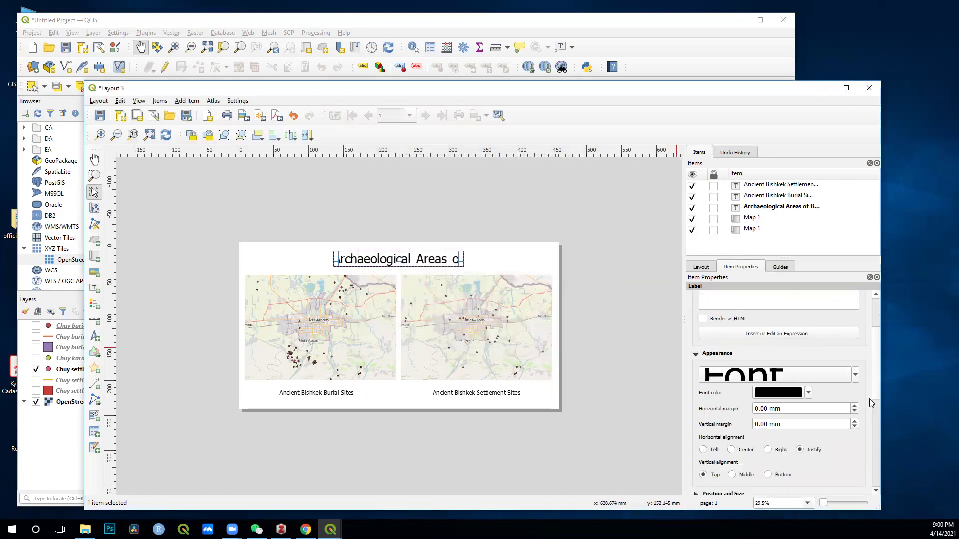
left_click(747, 474)
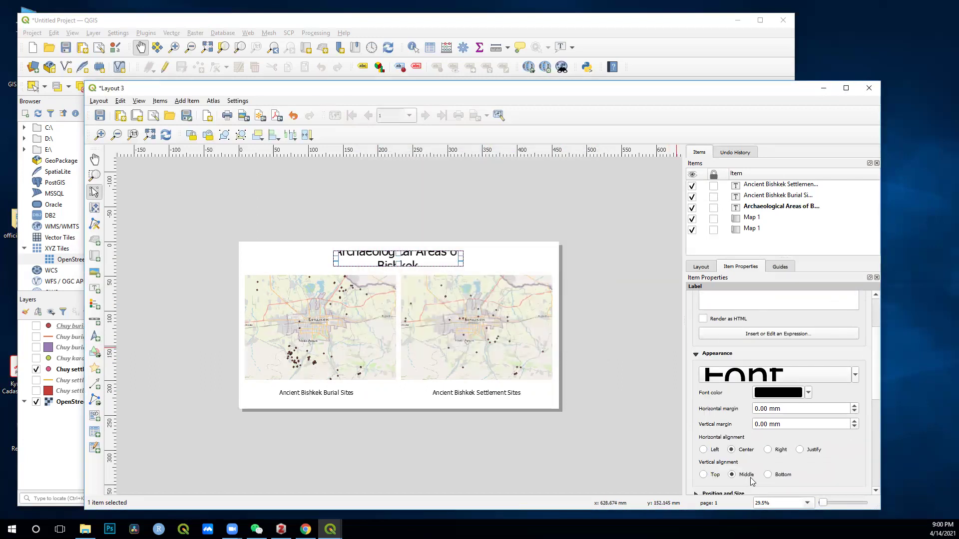
left_click_drag(463, 259, 508, 260)
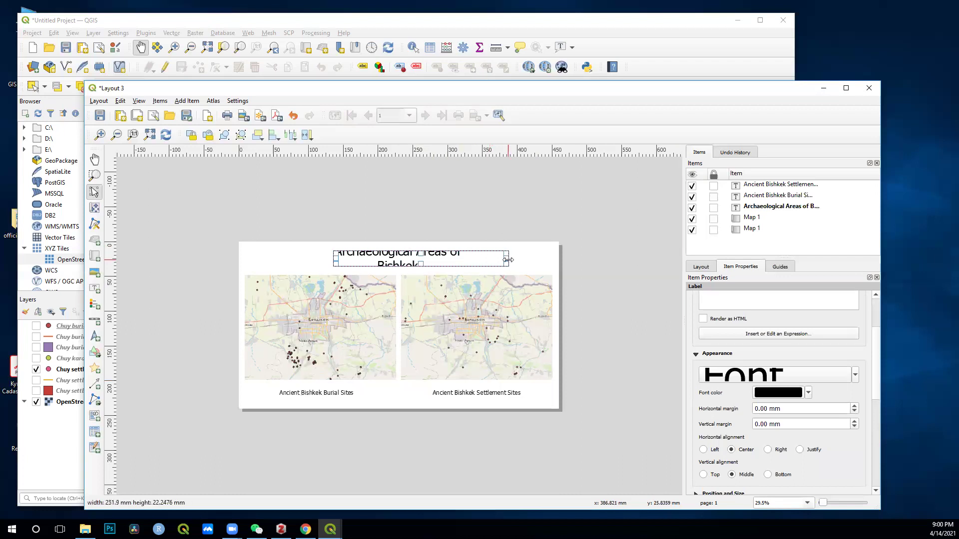
left_click_drag(335, 259, 359, 259)
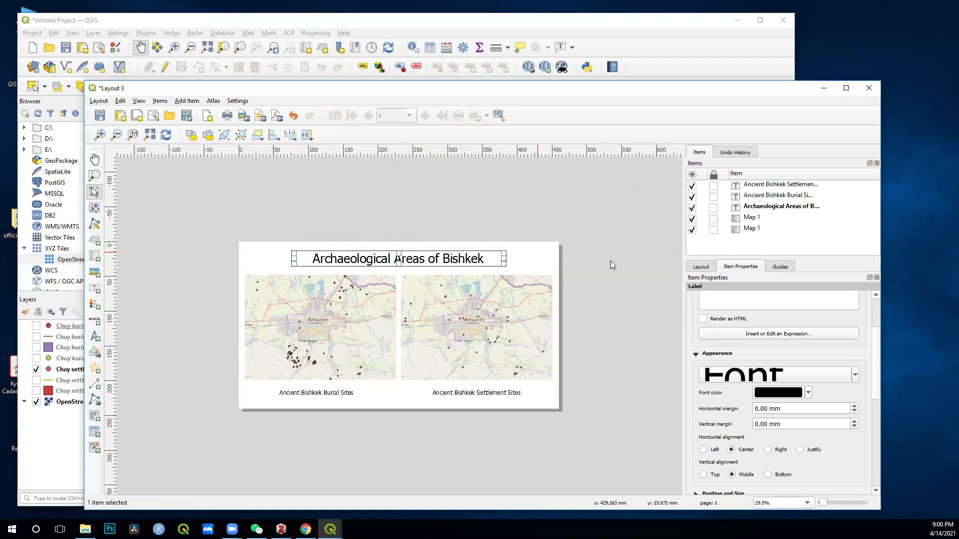
left_click(627, 268)
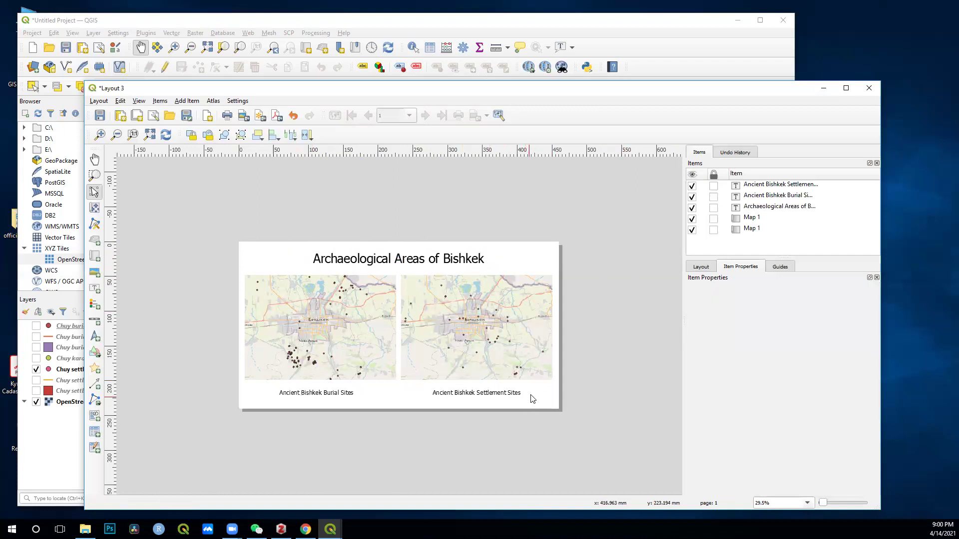
Step: Check the layer lock settings of the right map and the left map, and return to the main project window
left_click(507, 368)
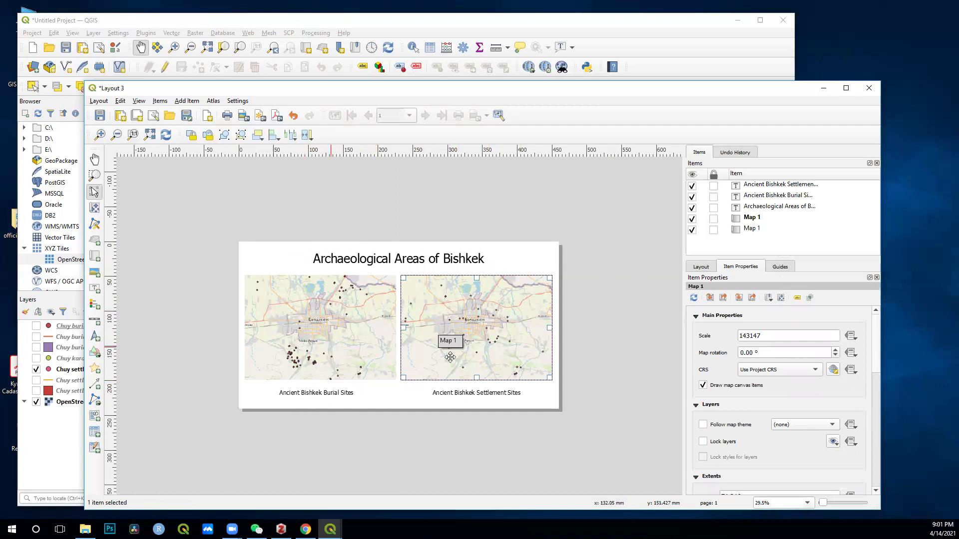
left_click(613, 353)
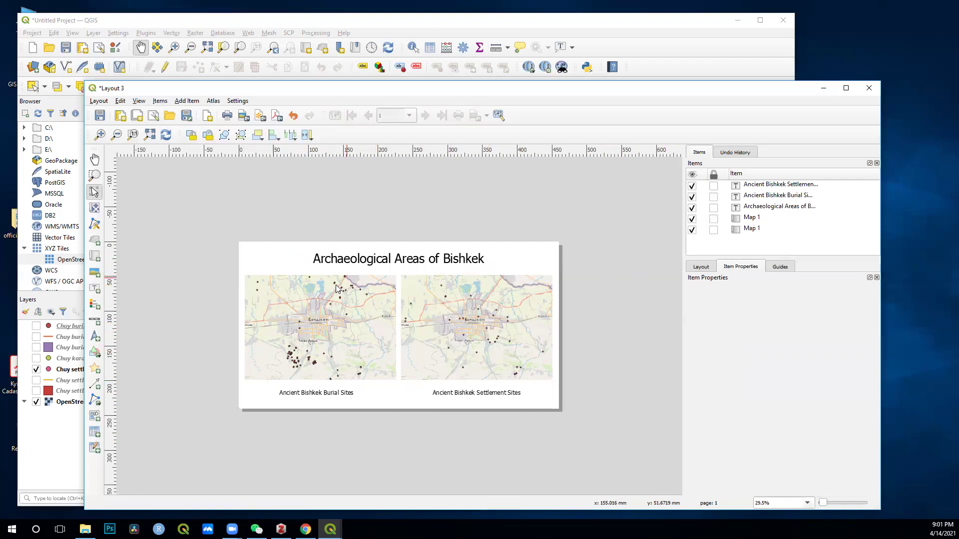
left_click(340, 313)
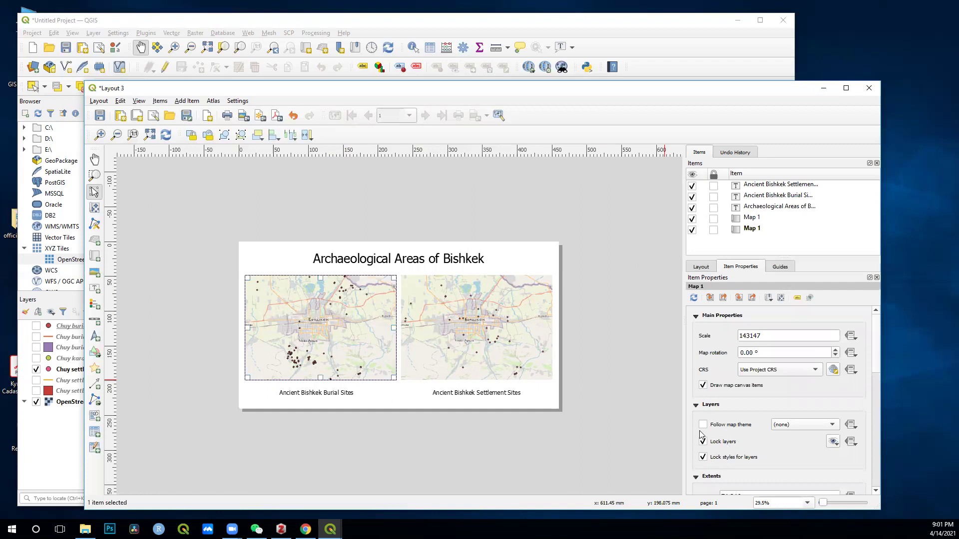
left_click(503, 65)
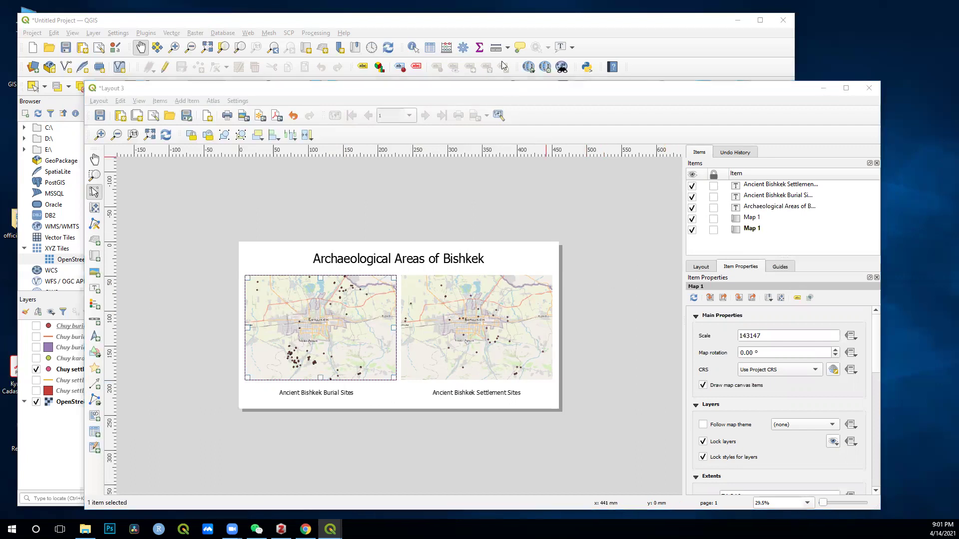